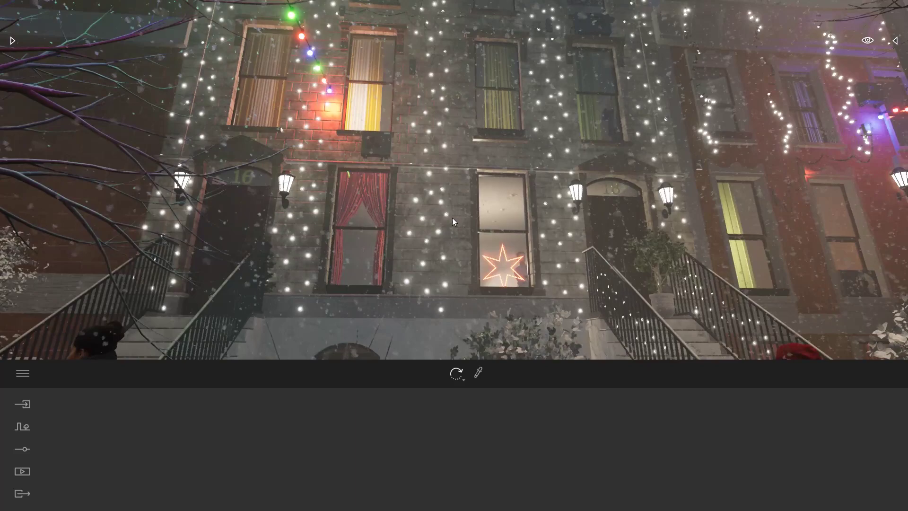
Hide the five garland containers that cover the building facade in the scene graph
{"action": "left_click", "coordinate": [432, 230]}
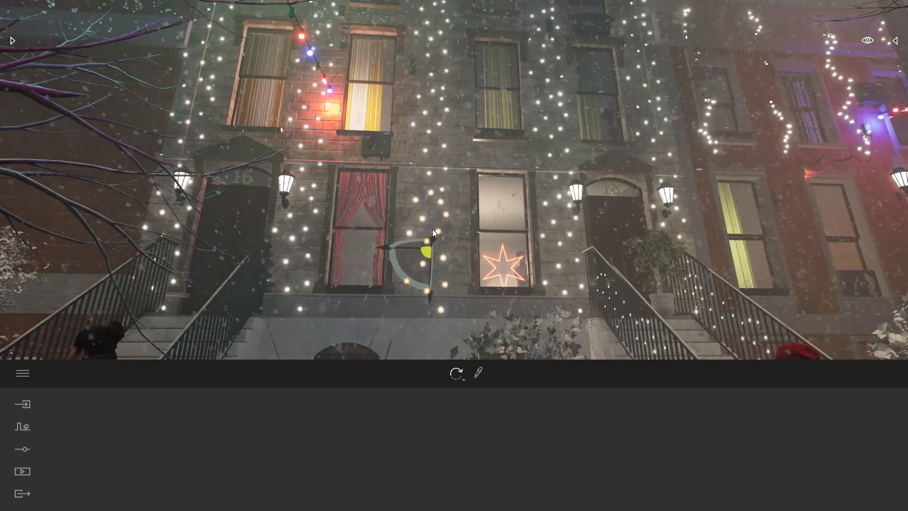
{"action": "left_click", "coordinate": [891, 41]}
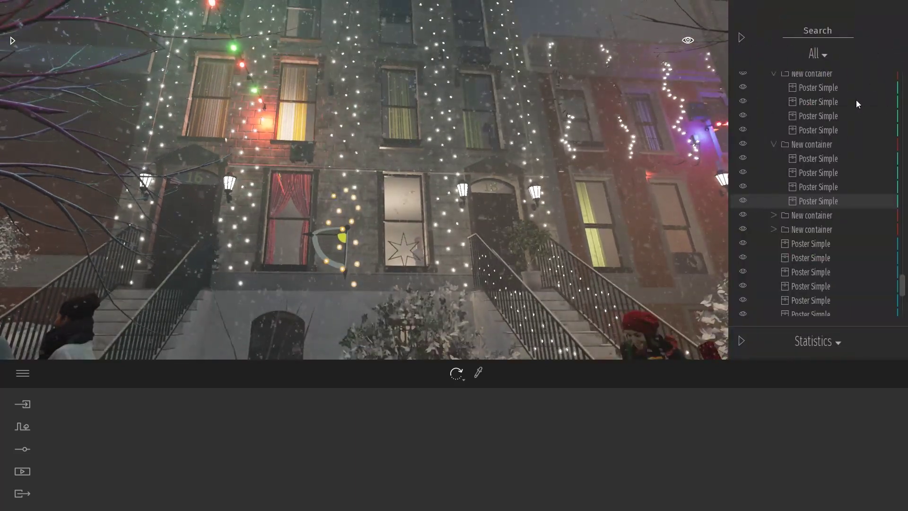
{"action": "scroll", "coordinate": [828, 183], "scroll_direction": "up", "scroll_amount": 5}
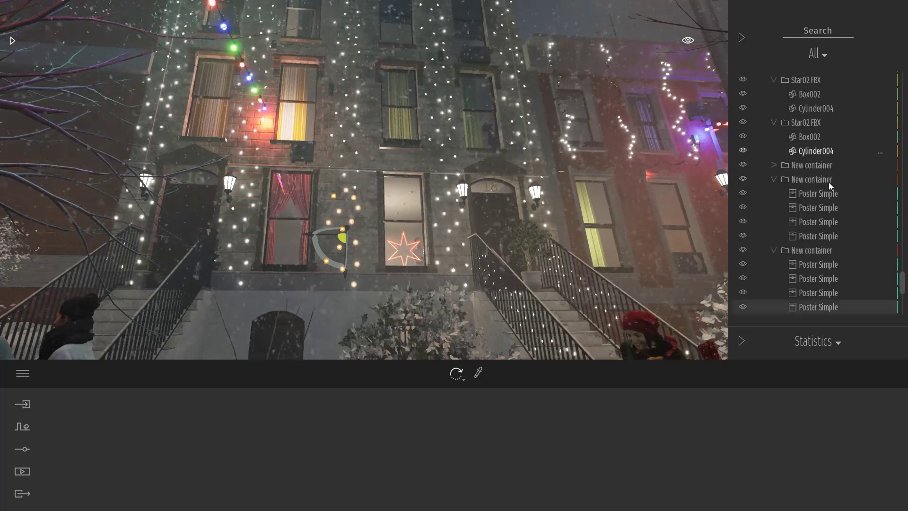
{"action": "left_click", "coordinate": [772, 179]}
{"action": "left_click", "coordinate": [772, 194]}
{"action": "left_click", "coordinate": [811, 165]}
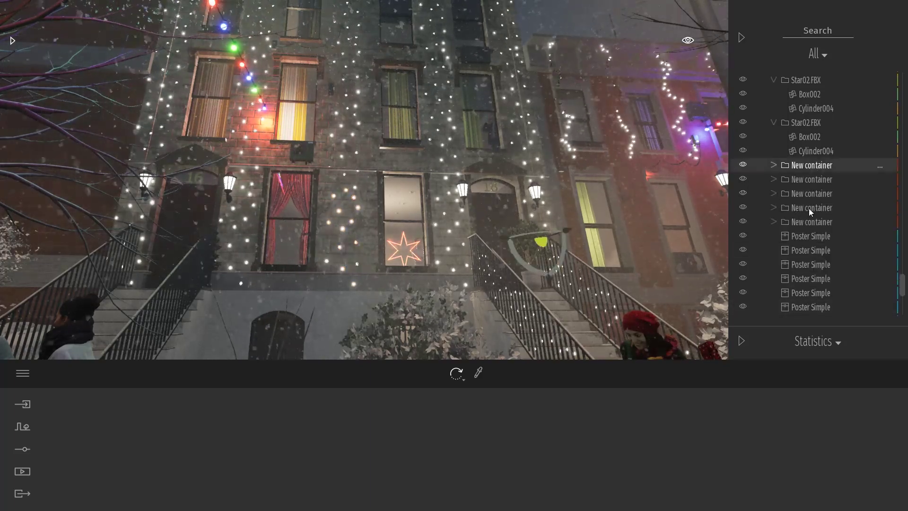
{"action": "left_click", "coordinate": [807, 221], "text": "shift"}
{"action": "left_click", "coordinate": [743, 222]}
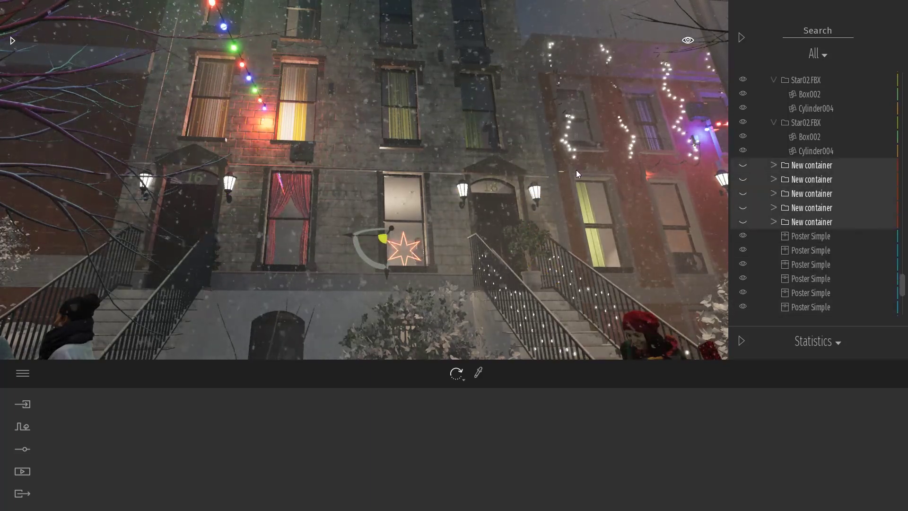
{"action": "key", "text": "Escape"}
Search the library for "poster" and place a Poster Simple on the facade between the two middle second-floor windows
{"action": "right_click_drag", "start_coordinate": [577, 174], "coordinate": [552, 120]}
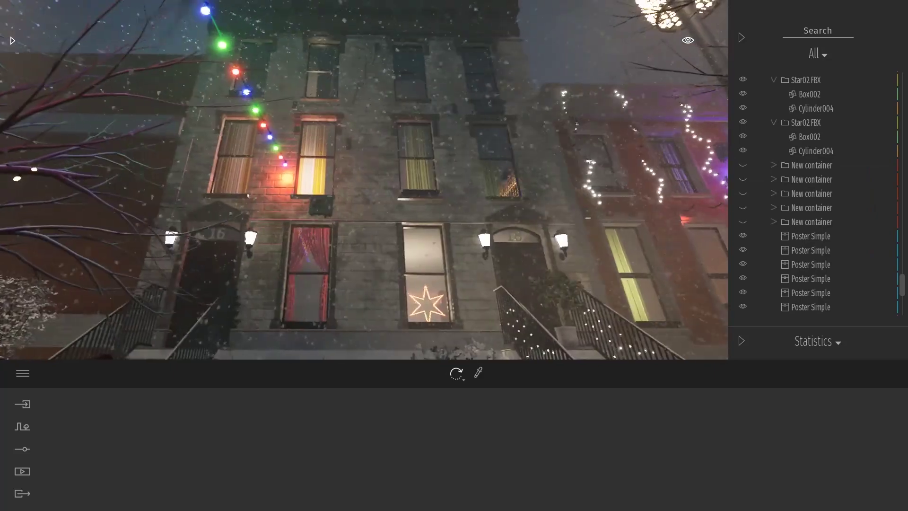
{"action": "left_click", "coordinate": [12, 42]}
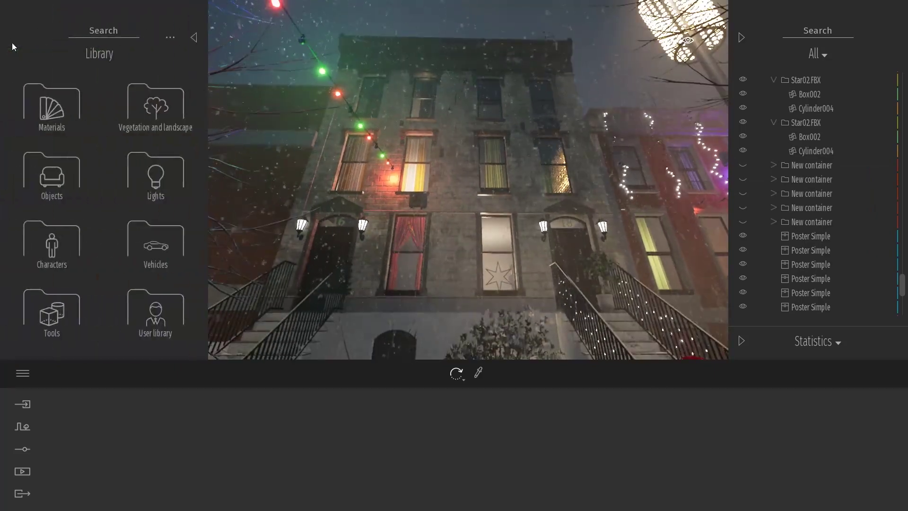
{"action": "left_click", "coordinate": [115, 30]}
{"action": "type", "text": "poster"}
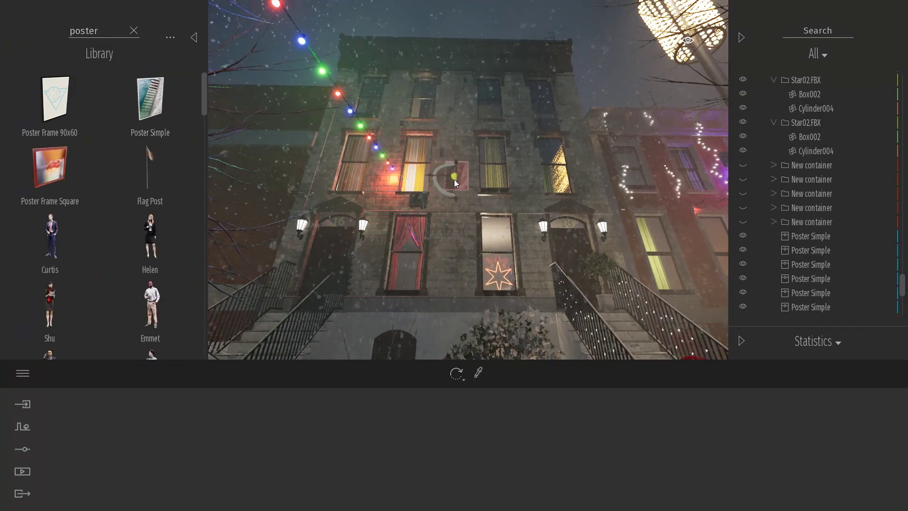
{"action": "left_click_drag", "start_coordinate": [454, 180], "coordinate": [457, 181]}
{"action": "key", "text": "f"}
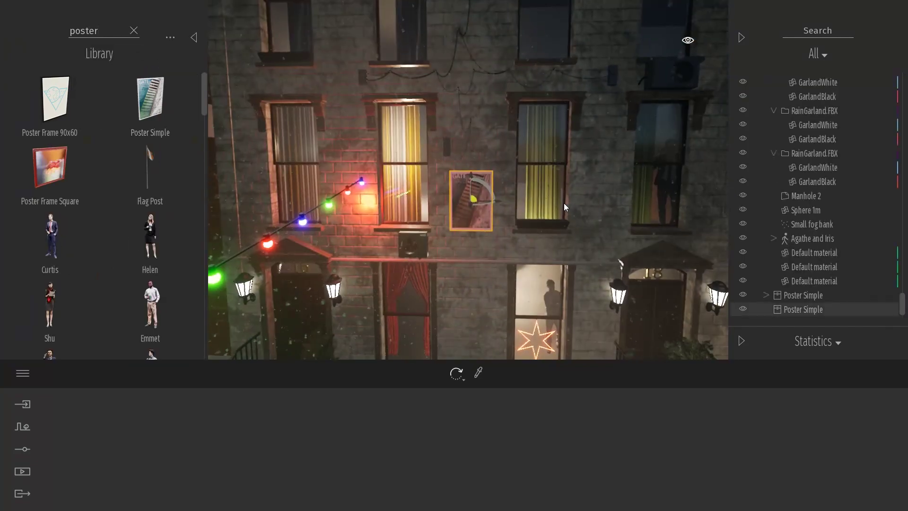
Scale up the new poster until it fills the wall between the two middle windows
{"action": "key", "text": "space"}
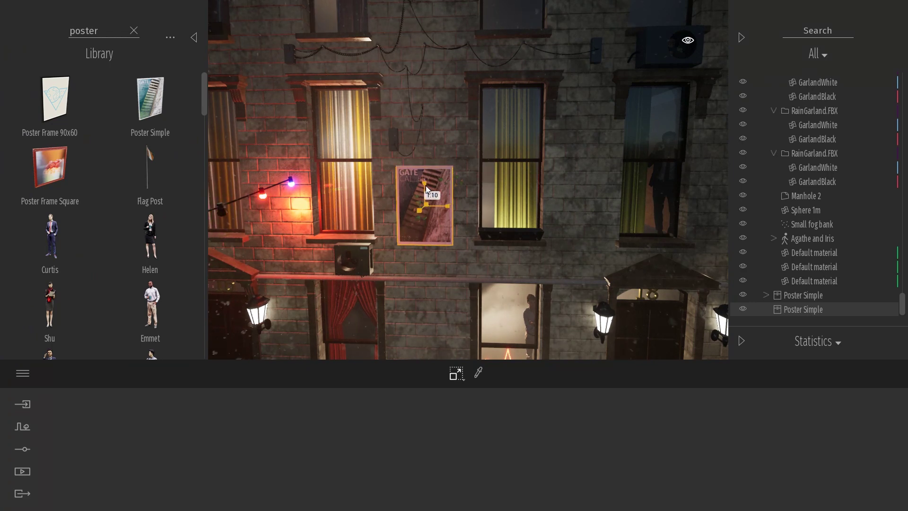
{"action": "left_click_drag", "start_coordinate": [426, 186], "coordinate": [424, 140]}
{"action": "middle_click_drag", "start_coordinate": [466, 168], "coordinate": [530, 208], "text": "shift"}
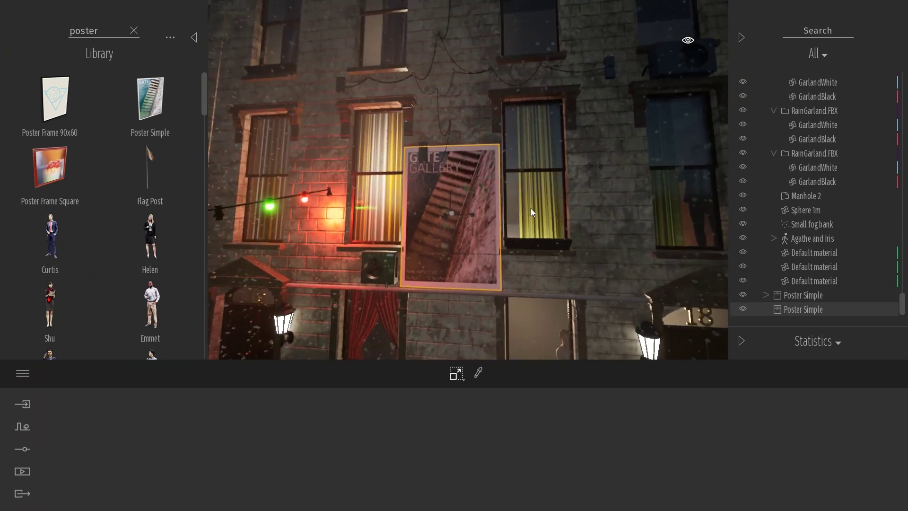
{"action": "left_click_drag", "start_coordinate": [452, 189], "coordinate": [456, 145]}
{"action": "key", "text": "Escape"}
{"action": "middle_click_drag", "start_coordinate": [584, 178], "coordinate": [533, 262], "text": "shift"}
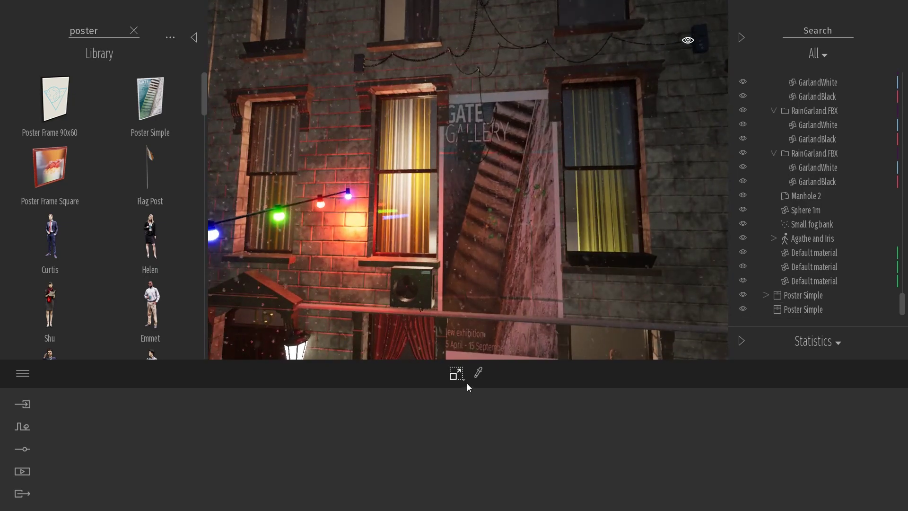
Replace the color texture of the poster's material with GarlandFalling.png from the BrooklynWinter folder
{"action": "left_click", "coordinate": [506, 138]}
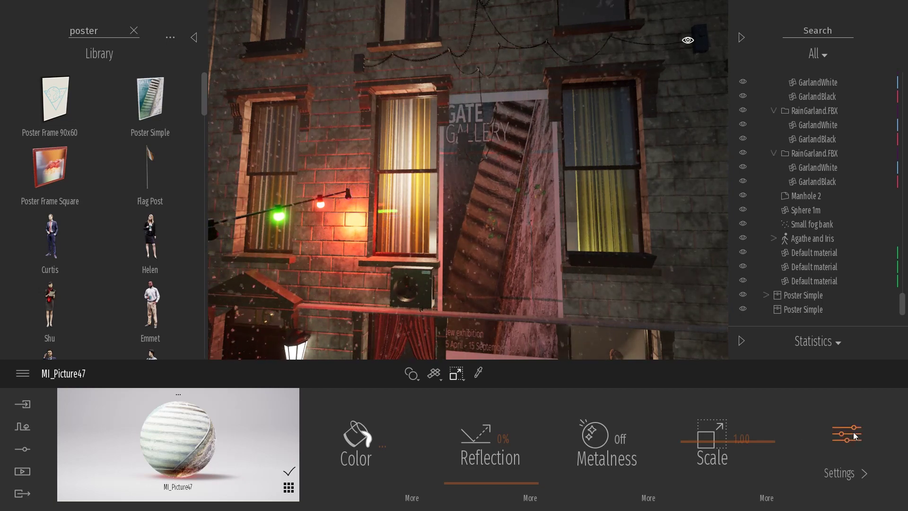
{"action": "left_click", "coordinate": [415, 500]}
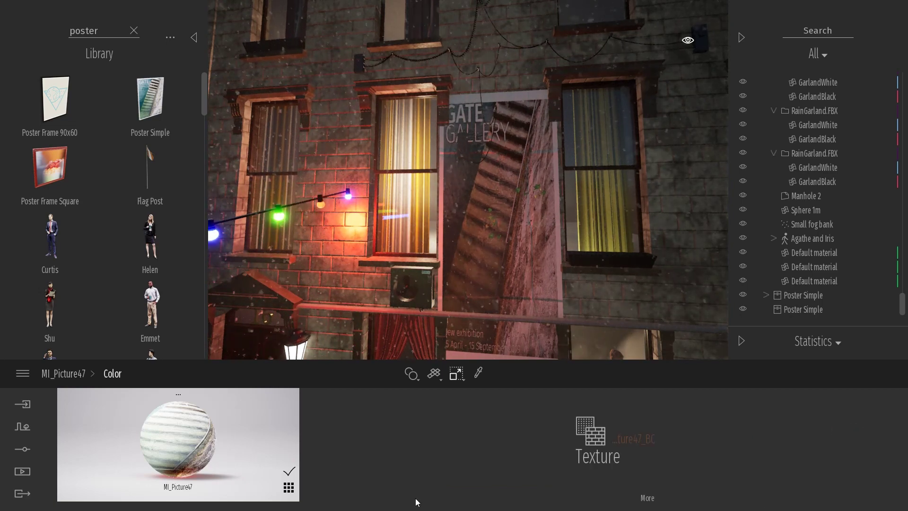
{"action": "mouse_move", "coordinate": [621, 452]}
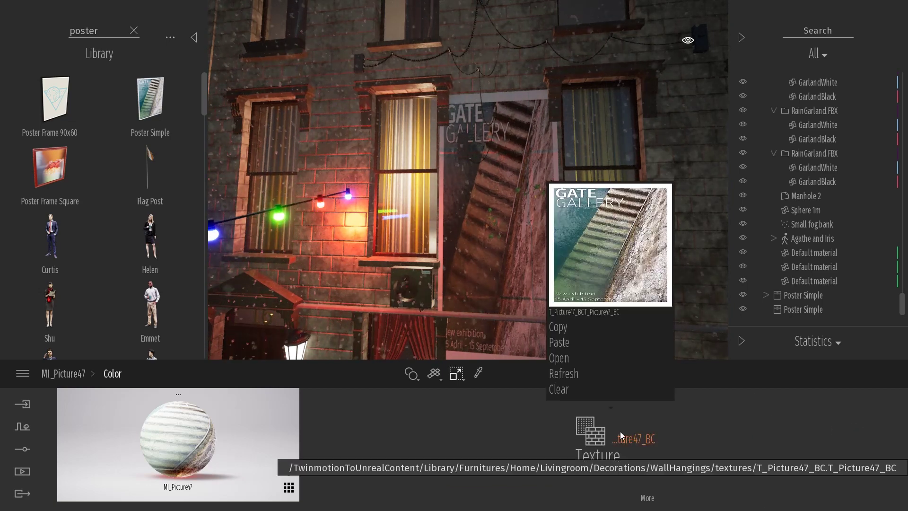
{"action": "left_click", "coordinate": [566, 359]}
{"action": "left_click", "coordinate": [764, 379]}
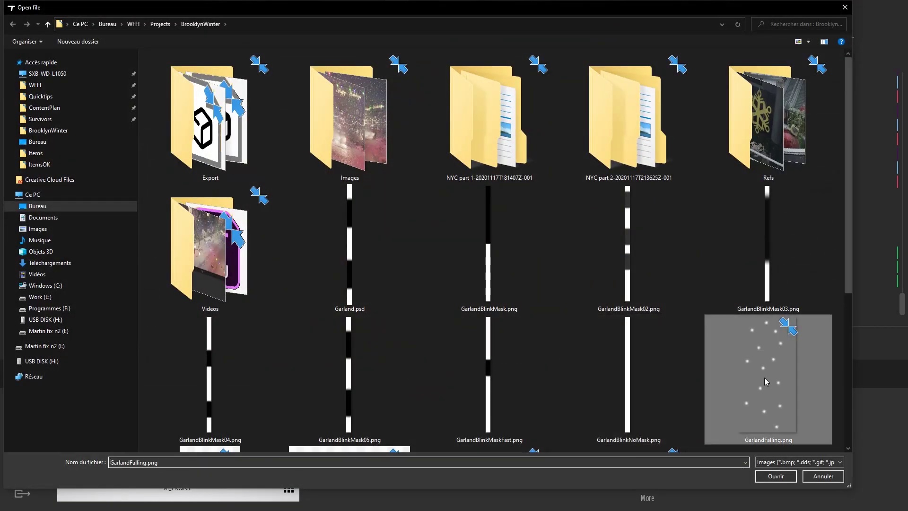
{"action": "left_click_drag", "start_coordinate": [720, 13], "coordinate": [678, 14]}
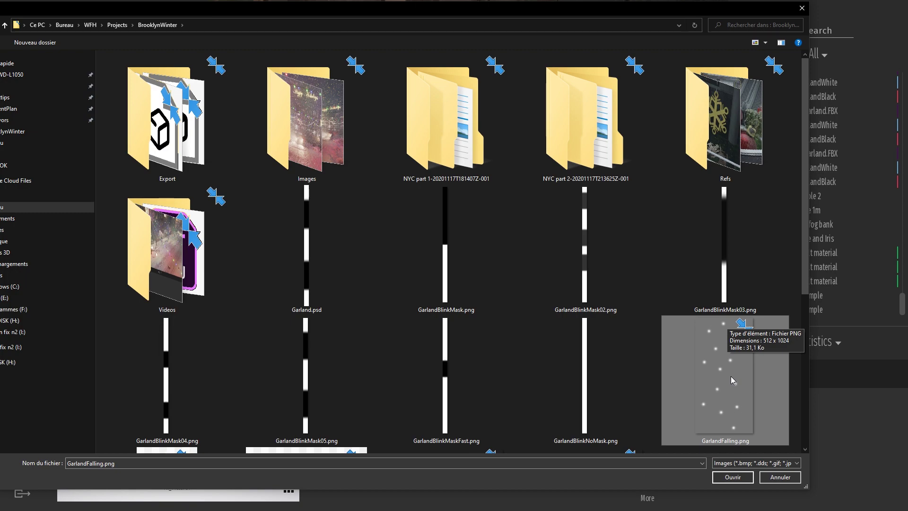
{"action": "left_click", "coordinate": [737, 480]}
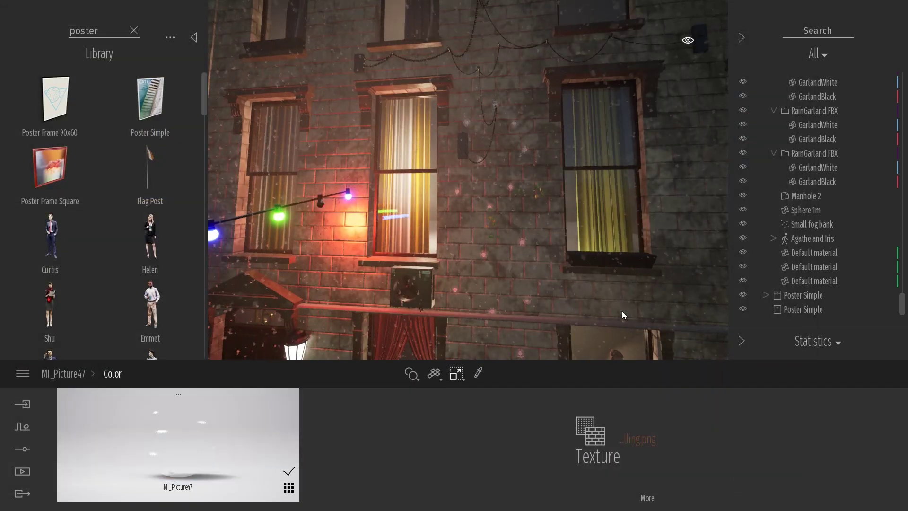
Set the glow of the poster's garland material to 20%
{"action": "key", "text": "w"}
{"action": "right_click_drag", "start_coordinate": [622, 312], "coordinate": [506, 222]}
{"action": "key", "text": "s"}
{"action": "key", "text": "q"}
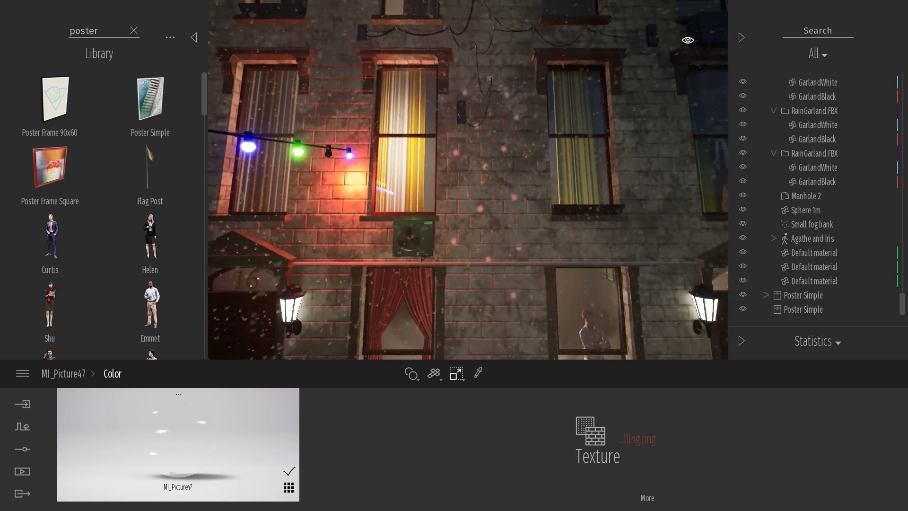
{"action": "left_click", "coordinate": [62, 374]}
{"action": "left_click", "coordinate": [847, 434]}
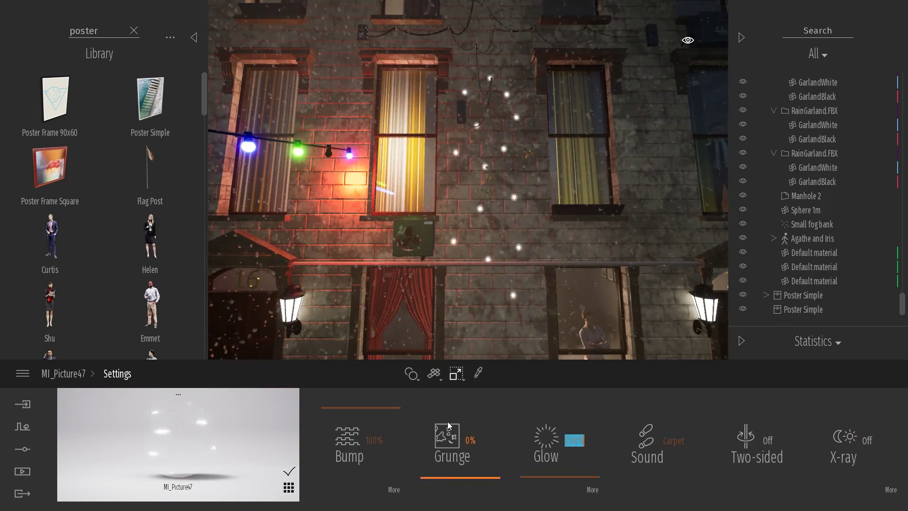
{"action": "key", "text": "Return"}
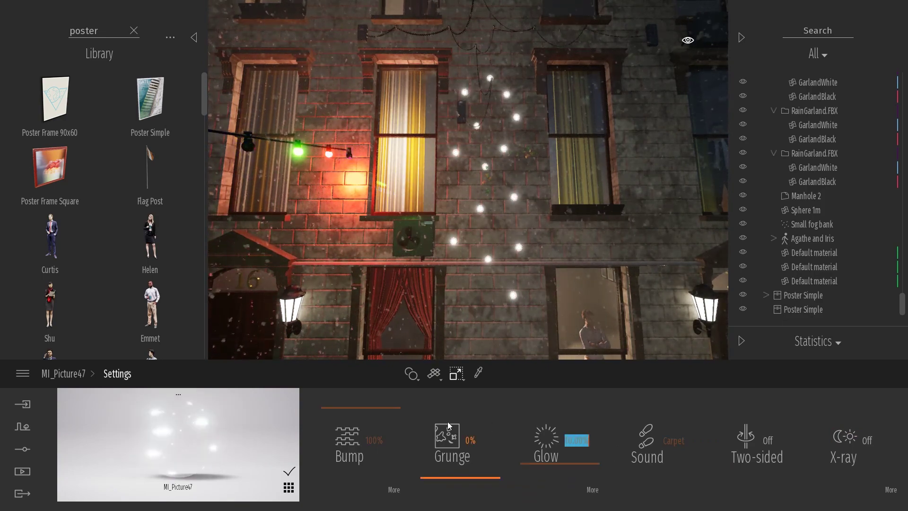
Copy the garland poster upward along the facade as a single instance
{"action": "key", "text": "s"}
{"action": "right_click_drag", "start_coordinate": [436, 193], "coordinate": [492, 183]}
{"action": "key", "text": "e"}
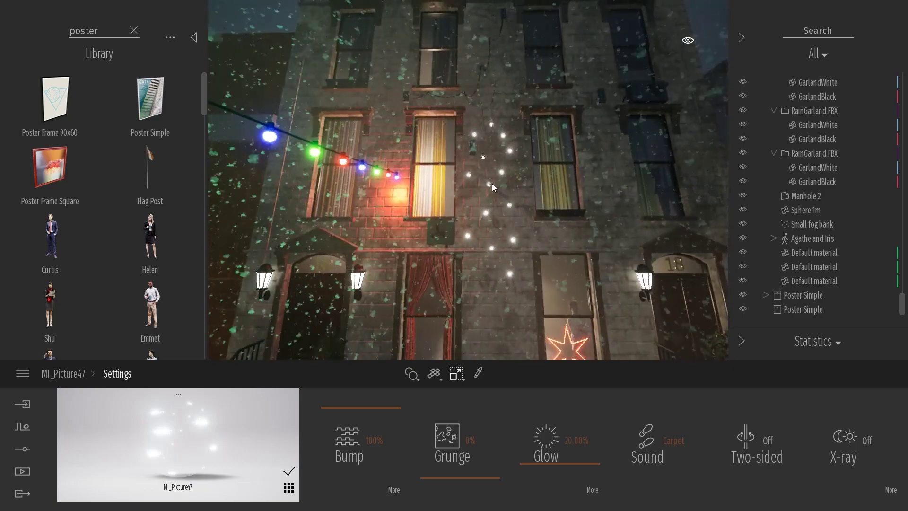
{"action": "left_click", "coordinate": [469, 172]}
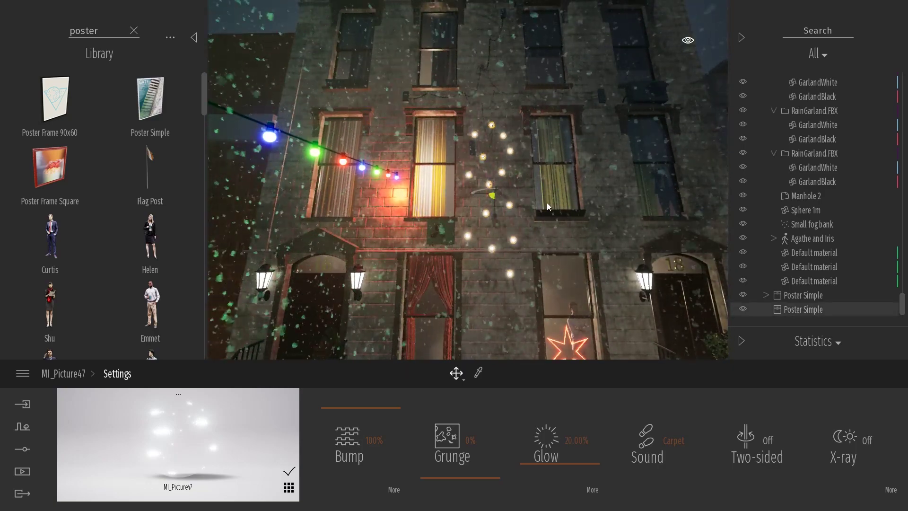
{"action": "right_click_drag", "start_coordinate": [547, 202], "coordinate": [500, 223]}
{"action": "left_click_drag", "start_coordinate": [497, 219], "coordinate": [501, 89], "text": "alt"}
{"action": "left_click", "coordinate": [447, 310]}
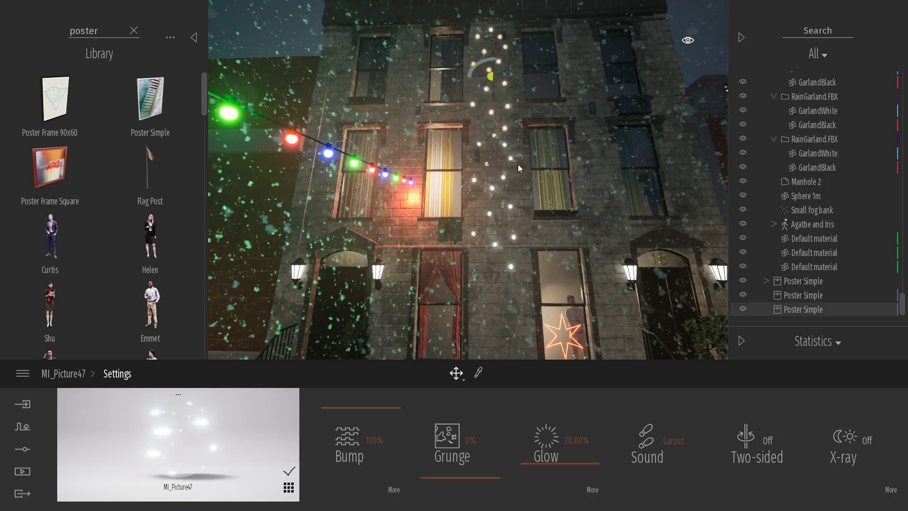
Copy the garland poster downward as one instance with 6.14 m spacing to extend the strip toward the ground
{"action": "right_click_drag", "start_coordinate": [517, 163], "coordinate": [495, 76]}
{"action": "left_click_drag", "start_coordinate": [503, 200], "coordinate": [490, 339], "text": "alt"}
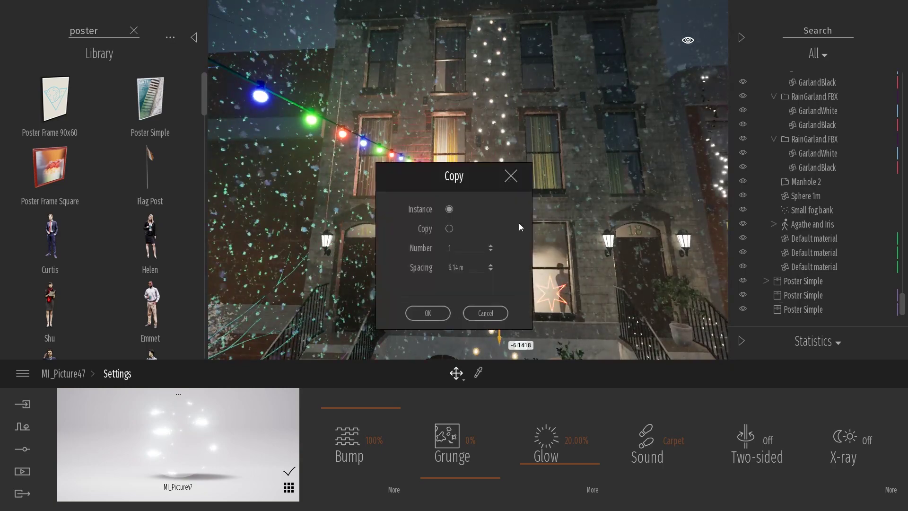
{"action": "left_click", "coordinate": [428, 313]}
{"action": "key", "text": "Escape"}
Copy the three stacked garland posters toward door 16 as two sets of instances spaced 2.23 m apart
{"action": "right_click_drag", "start_coordinate": [507, 136], "coordinate": [483, 72]}
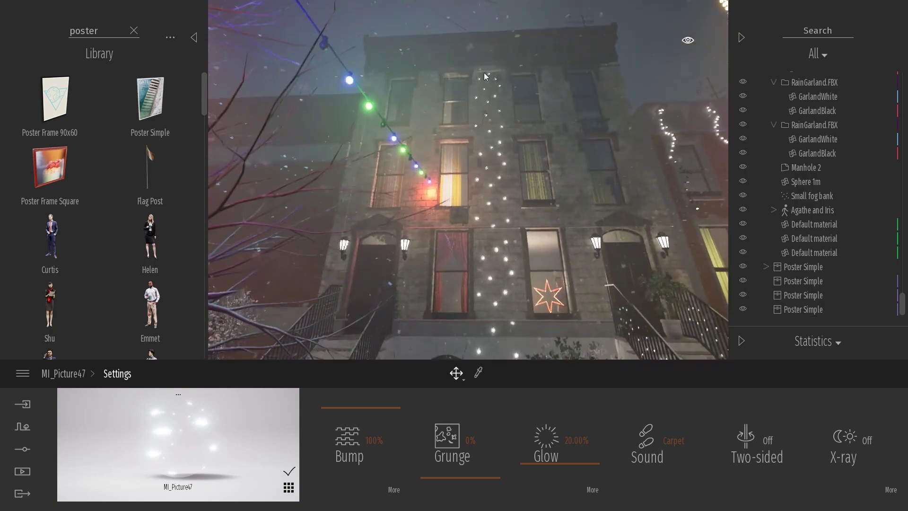
{"action": "right_click_drag", "start_coordinate": [574, 82], "coordinate": [572, 97]}
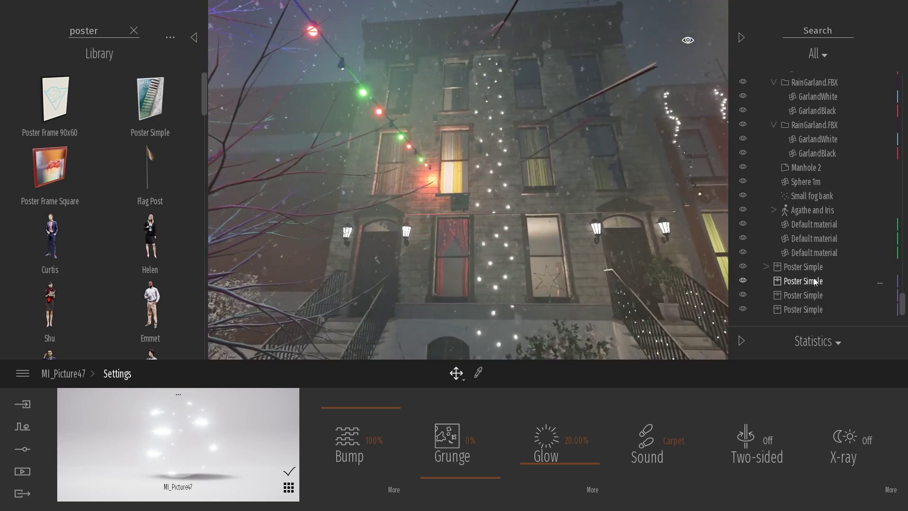
{"action": "left_click", "coordinate": [813, 282]}
{"action": "left_click", "coordinate": [815, 311], "text": "shift"}
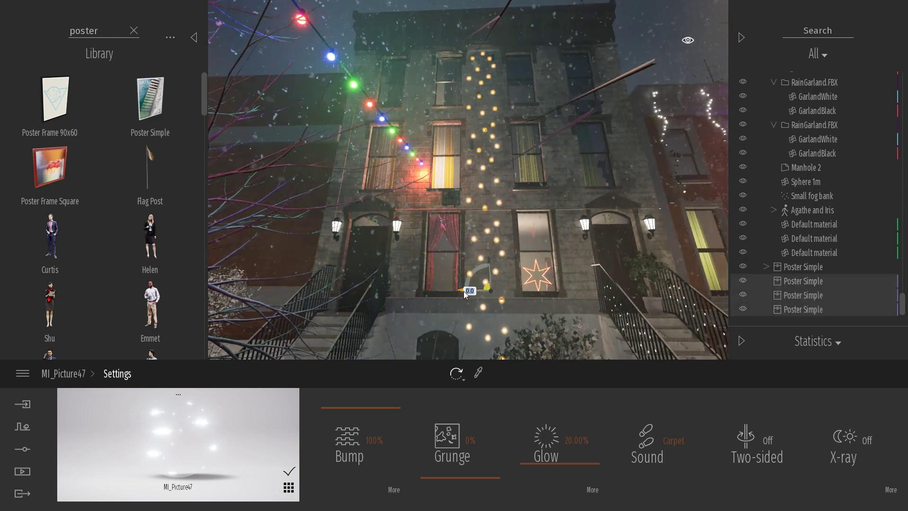
{"action": "left_click_drag", "start_coordinate": [463, 291], "coordinate": [376, 276]}
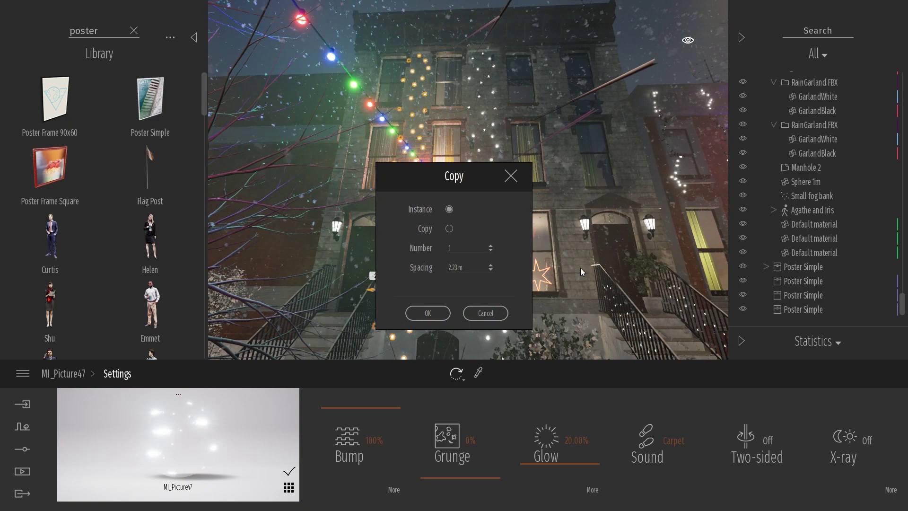
{"action": "left_click", "coordinate": [427, 313]}
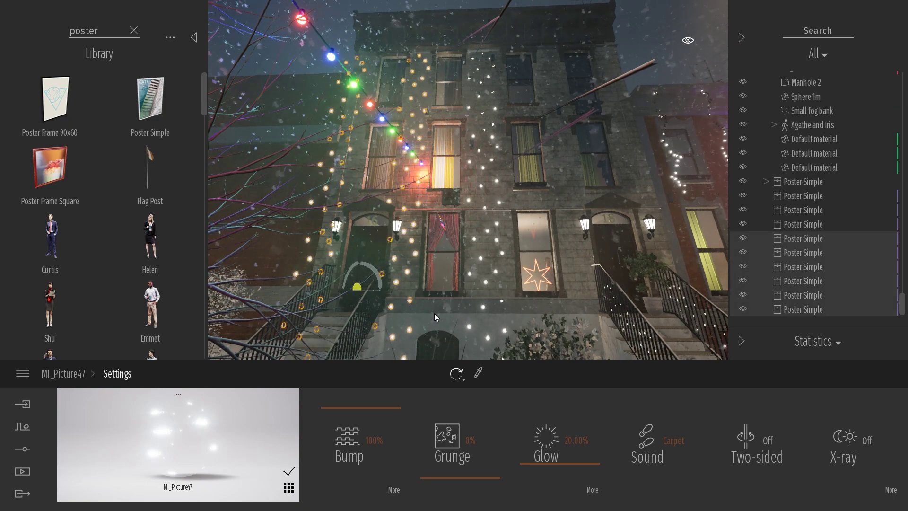
Copy the six selected garland posters across to the door 18 side as one set of instances with 6.67 m spacing
{"action": "left_click_drag", "start_coordinate": [390, 293], "coordinate": [663, 349]}
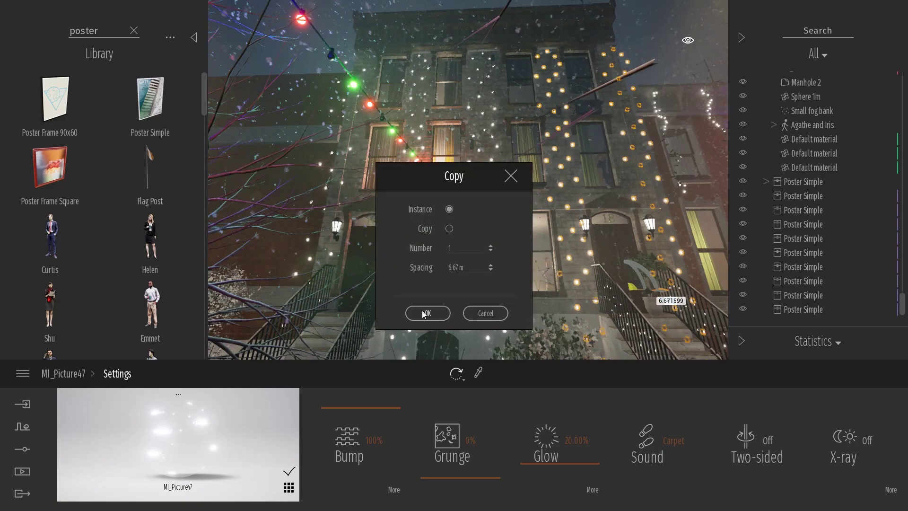
{"action": "left_click", "coordinate": [424, 313]}
{"action": "key", "text": "Escape"}
Copy a garland poster near door 16 toward the entrance stairs as one instance with 2.88 m spacing
{"action": "right_click_drag", "start_coordinate": [615, 266], "coordinate": [671, 303]}
{"action": "mouse_move", "coordinate": [537, 203]}
{"action": "right_mouse_down"}
{"action": "mouse_move", "coordinate": [591, 236]}
{"action": "mouse_move", "coordinate": [473, 222]}
{"action": "mouse_move", "coordinate": [454, 203]}
{"action": "mouse_move", "coordinate": [537, 203]}
{"action": "right_mouse_up"}
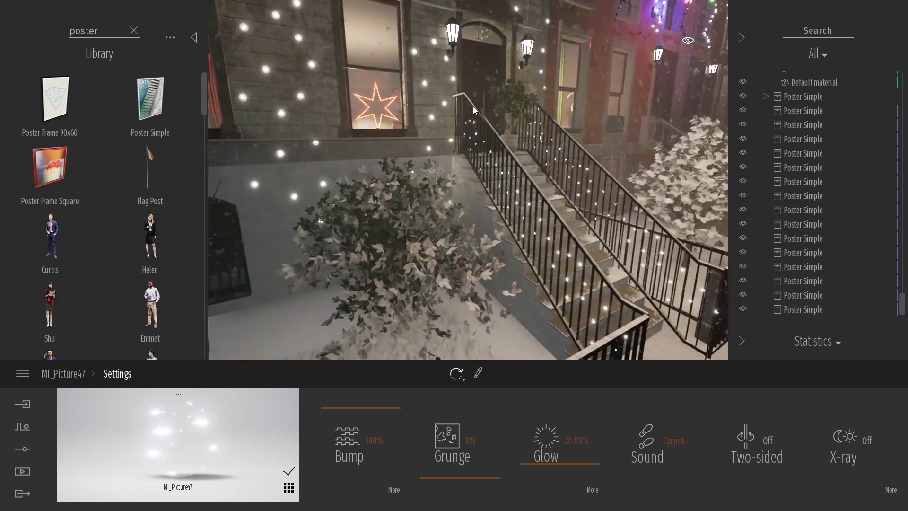
{"action": "right_click_drag", "start_coordinate": [580, 277], "coordinate": [559, 201]}
{"action": "left_click", "coordinate": [445, 147]}
{"action": "middle_click_drag", "start_coordinate": [559, 197], "coordinate": [563, 197], "text": "shift"}
{"action": "left_click", "coordinate": [437, 292]}
{"action": "left_click_drag", "start_coordinate": [437, 291], "coordinate": [439, 294], "text": "shift"}
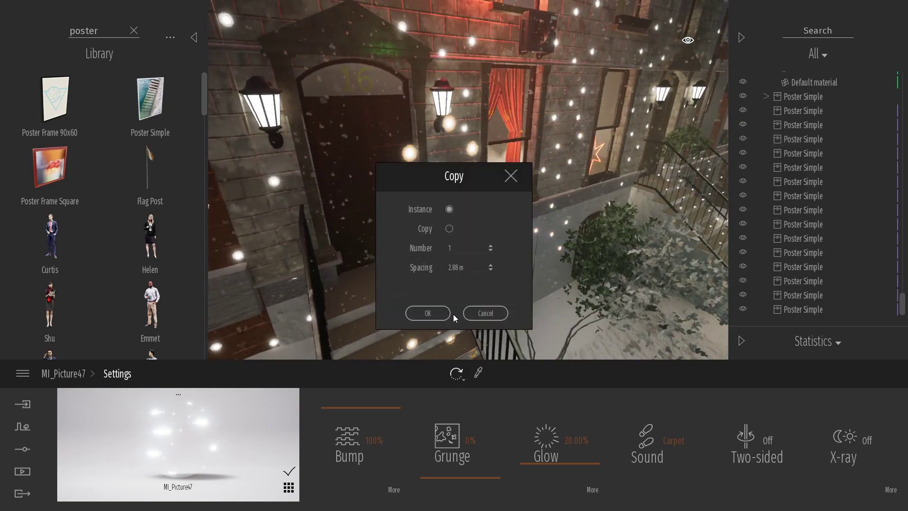
{"action": "left_click", "coordinate": [442, 313]}
Move the copied garland poster to the stair railing at door 16
{"action": "right_click_drag", "start_coordinate": [444, 312], "coordinate": [477, 233]}
{"action": "scroll", "coordinate": [583, 268], "scroll_direction": "up", "scroll_amount": 3}
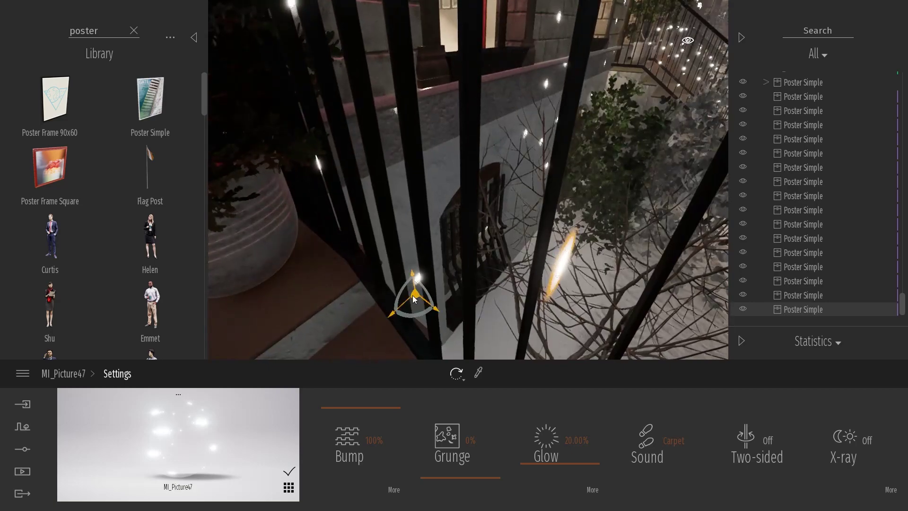
{"action": "left_click_drag", "start_coordinate": [415, 297], "coordinate": [464, 301]}
{"action": "scroll", "coordinate": [464, 301], "scroll_direction": "down", "scroll_amount": 5}
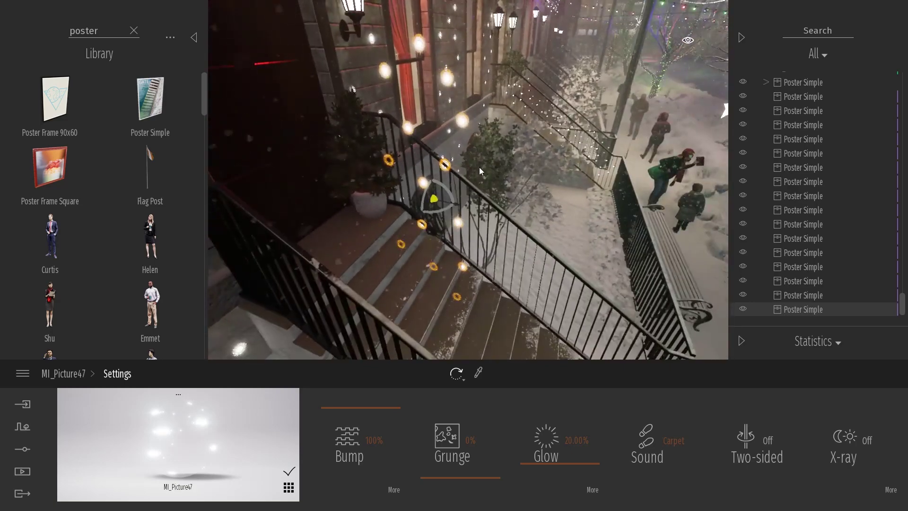
Rotate the garland poster 45° to follow the slope of the stair railing at door 16 and scale it down to fit
{"action": "left_click_drag", "start_coordinate": [447, 191], "coordinate": [436, 172]}
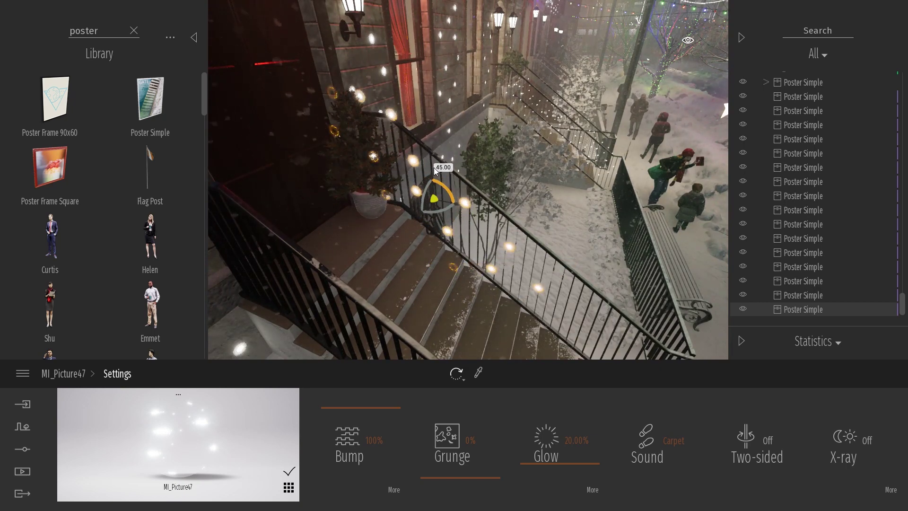
{"action": "left_click_drag", "start_coordinate": [483, 236], "coordinate": [543, 299]}
{"action": "key", "text": "l"}
{"action": "left_click", "coordinate": [517, 244]}
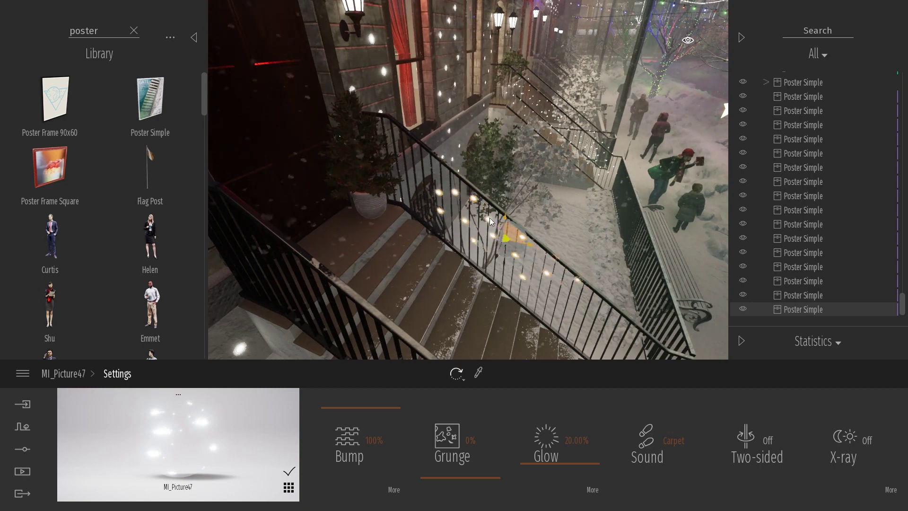
Move the rotated garland poster up along the door 16 stair railing and copy it onto the railing's lower part
{"action": "left_click_drag", "start_coordinate": [490, 222], "coordinate": [467, 208]}
{"action": "right_click_drag", "start_coordinate": [459, 208], "coordinate": [511, 208]}
{"action": "key", "text": "s"}
{"action": "left_click", "coordinate": [431, 165]}
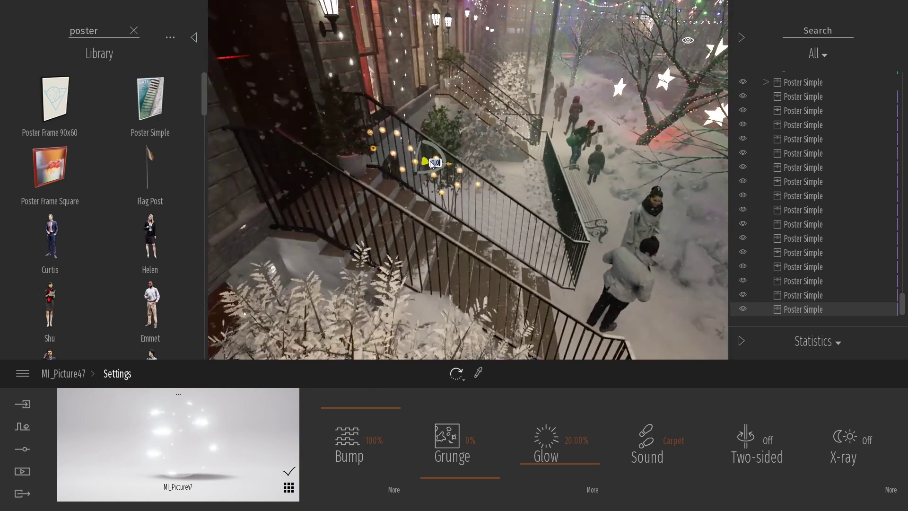
{"action": "left_click_drag", "start_coordinate": [431, 157], "coordinate": [518, 234]}
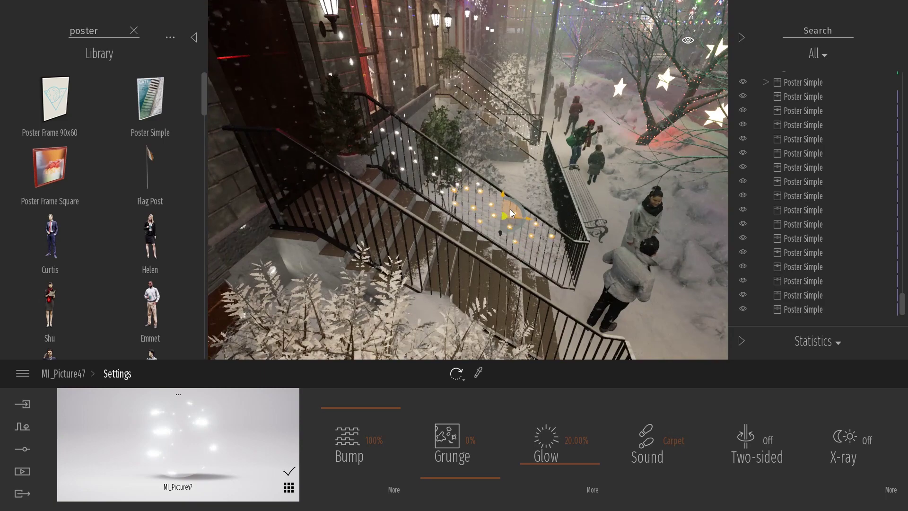
{"action": "left_click", "coordinate": [427, 312]}
Examine the garland lights on the facade and stair railings from across the snowy street
{"action": "right_click_drag", "start_coordinate": [549, 182], "coordinate": [480, 184]}
{"action": "key", "text": "s"}
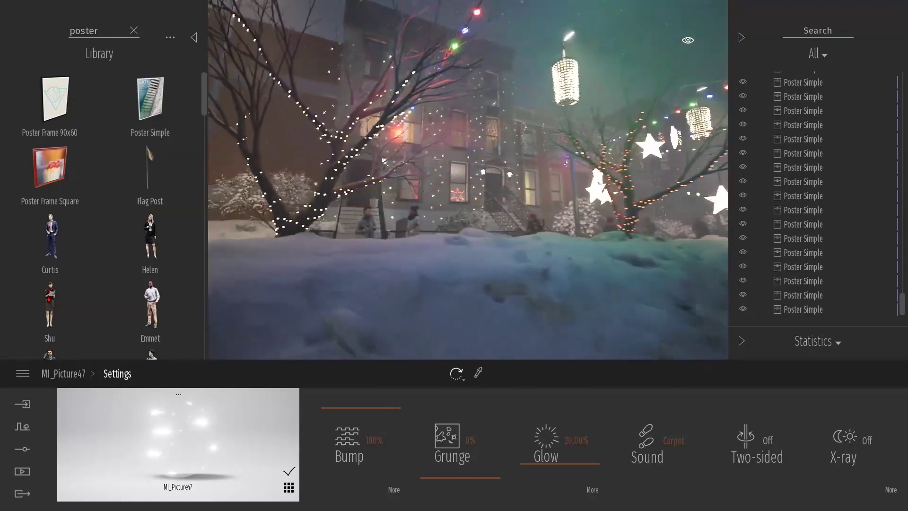
{"action": "key", "text": "w"}
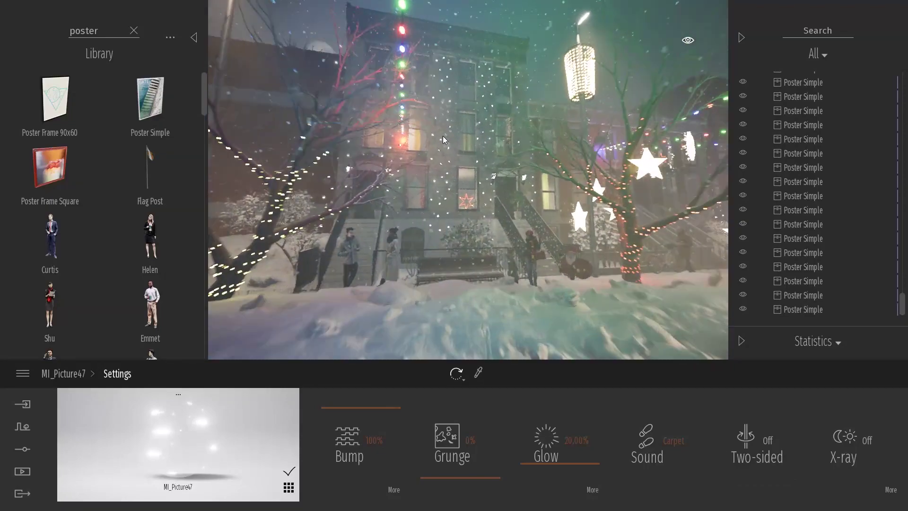
{"action": "key", "text": "w"}
{"action": "key", "text": "s"}
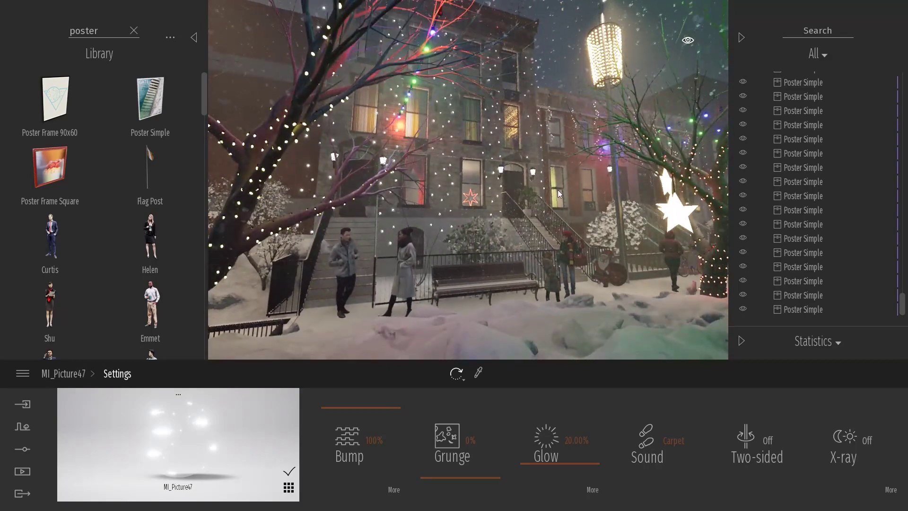
{"action": "key", "text": "d"}
{"action": "right_click_drag", "start_coordinate": [557, 194], "coordinate": [515, 182]}
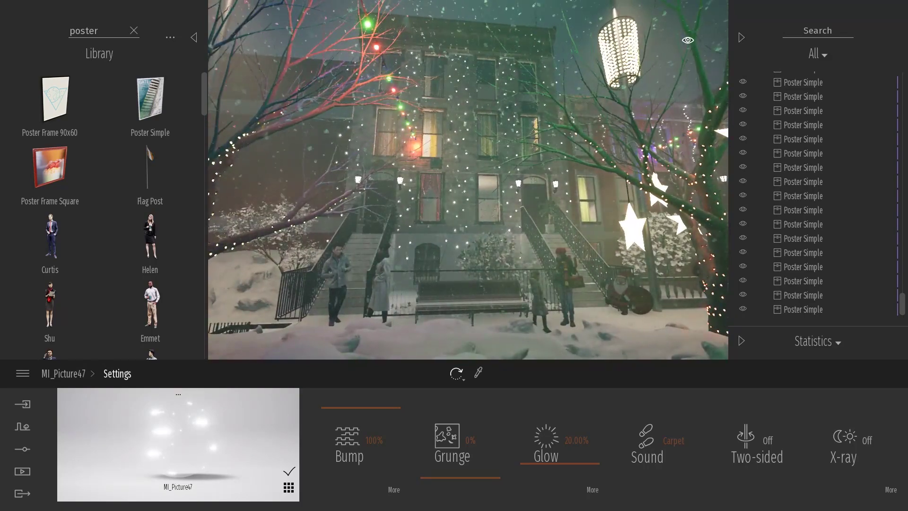